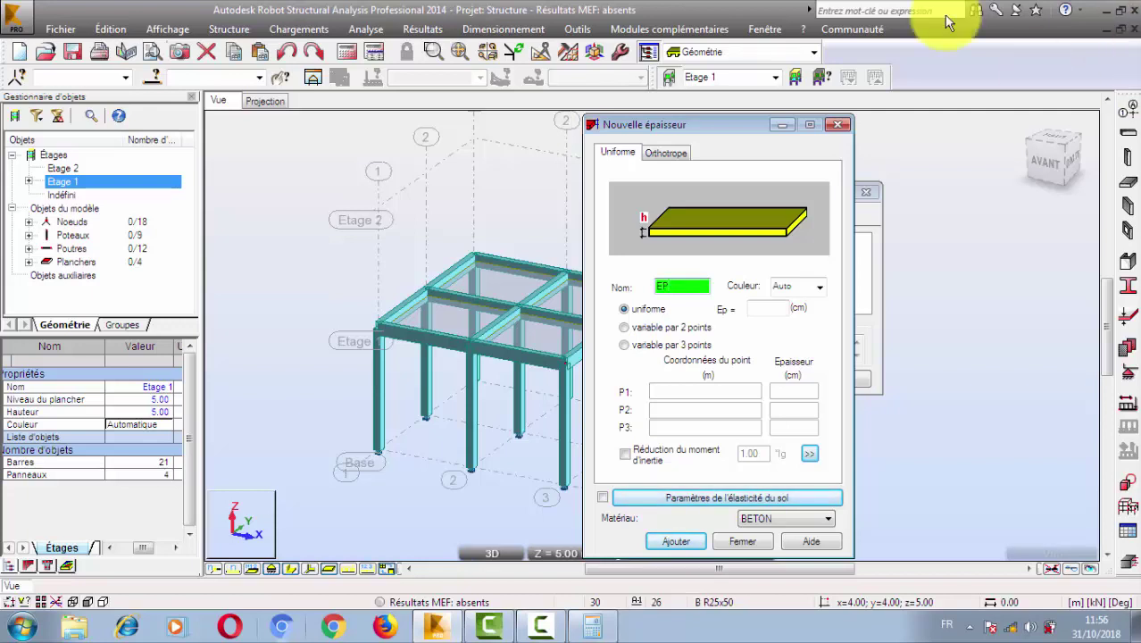
- Fill in a new uniform panel thickness of 13 cm in BETON25, and close both thickness dialogs without adding it
{"action": "left_click", "coordinate": [768, 308]}
{"action": "type", "text": "13"}
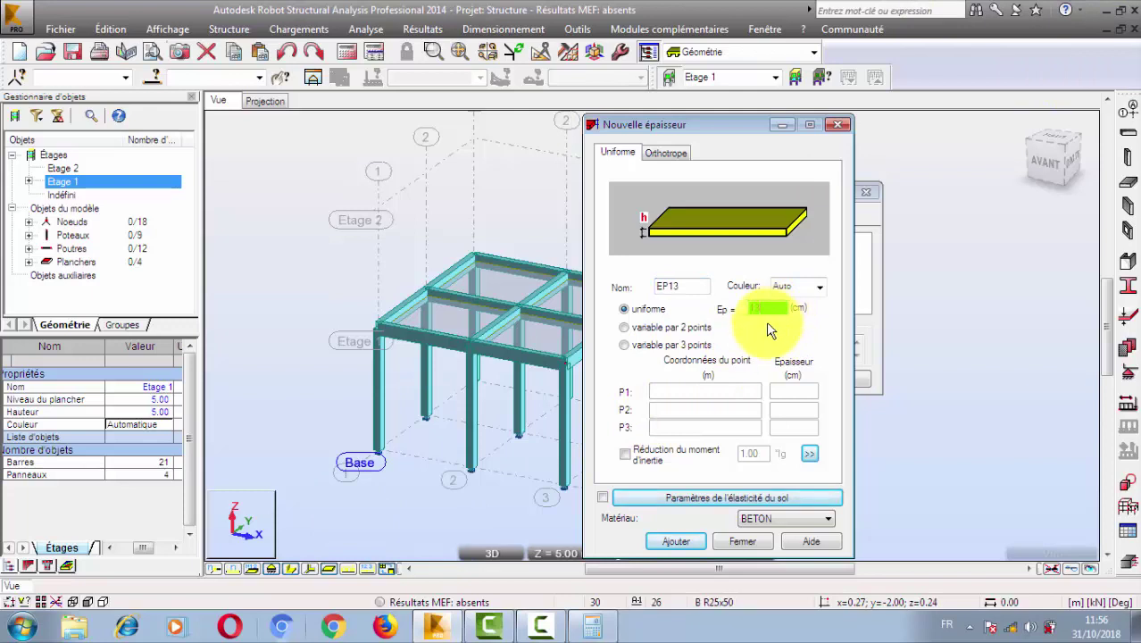
{"action": "left_click", "coordinate": [749, 521]}
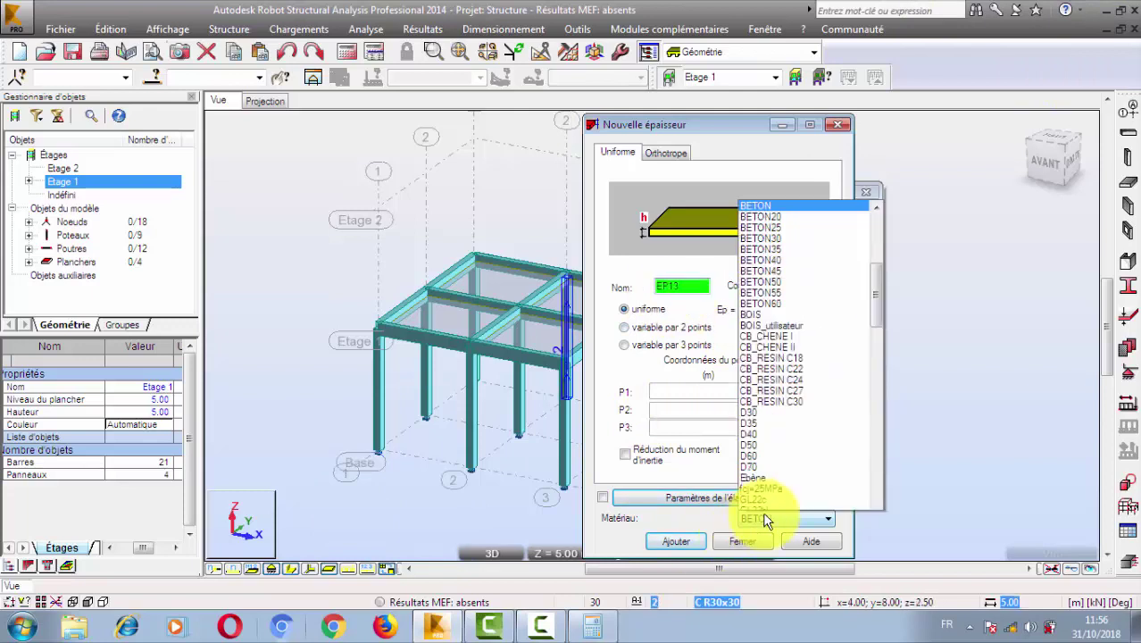
{"action": "left_click", "coordinate": [761, 218]}
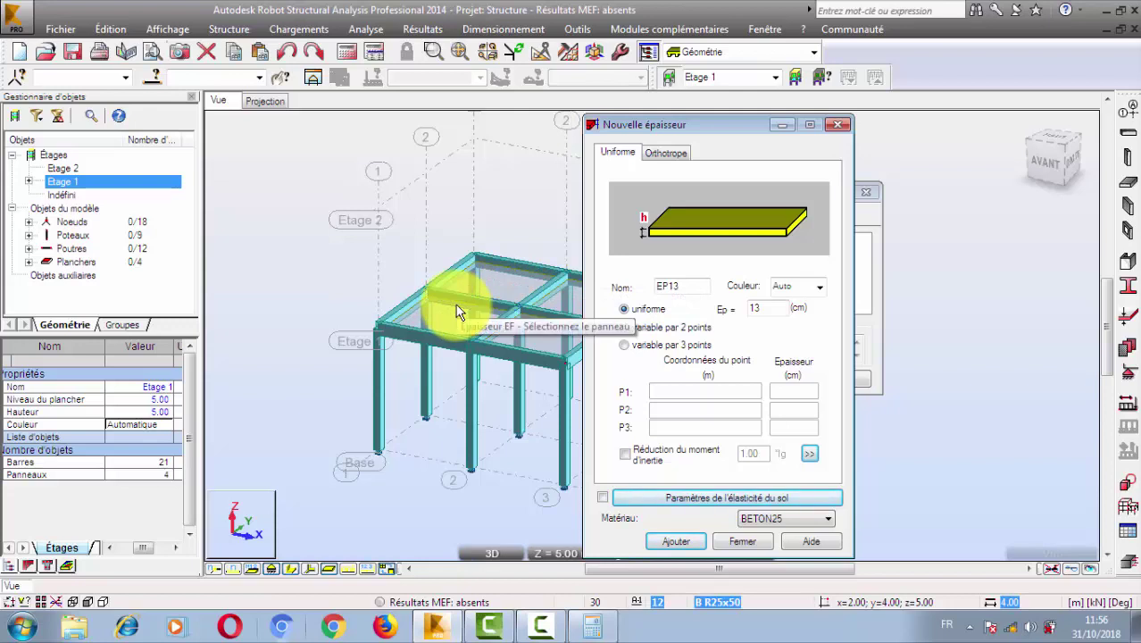
{"action": "left_click", "coordinate": [742, 541]}
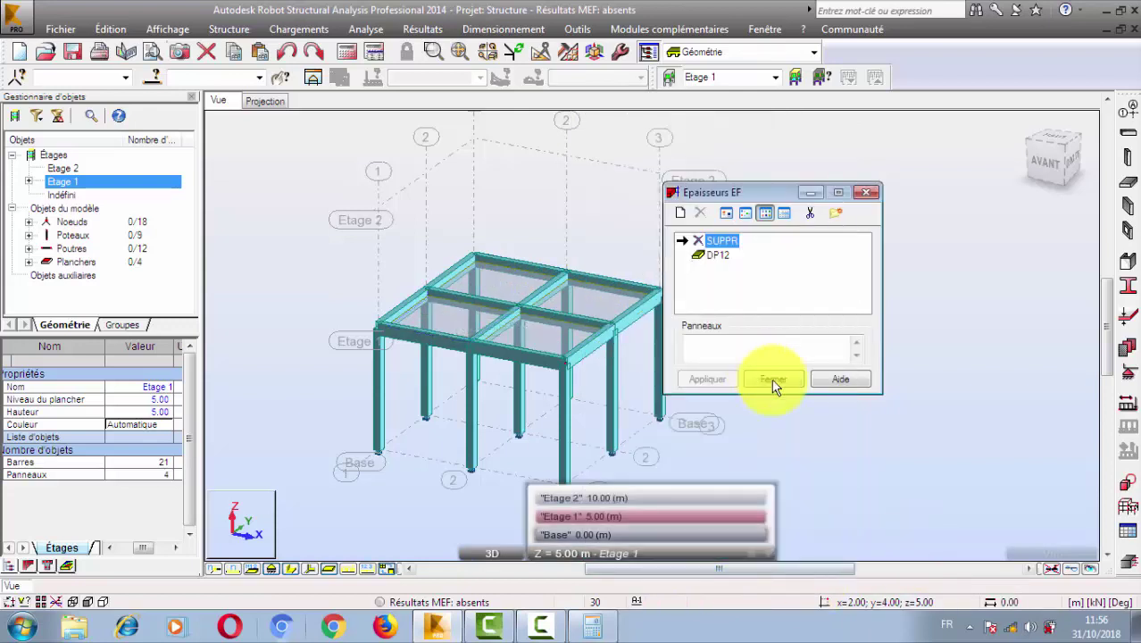
{"action": "left_click", "coordinate": [775, 382]}
- Show the structure as a plan projection at the Etage 1 level, Z = 5.00 m
{"action": "left_click", "coordinate": [265, 100]}
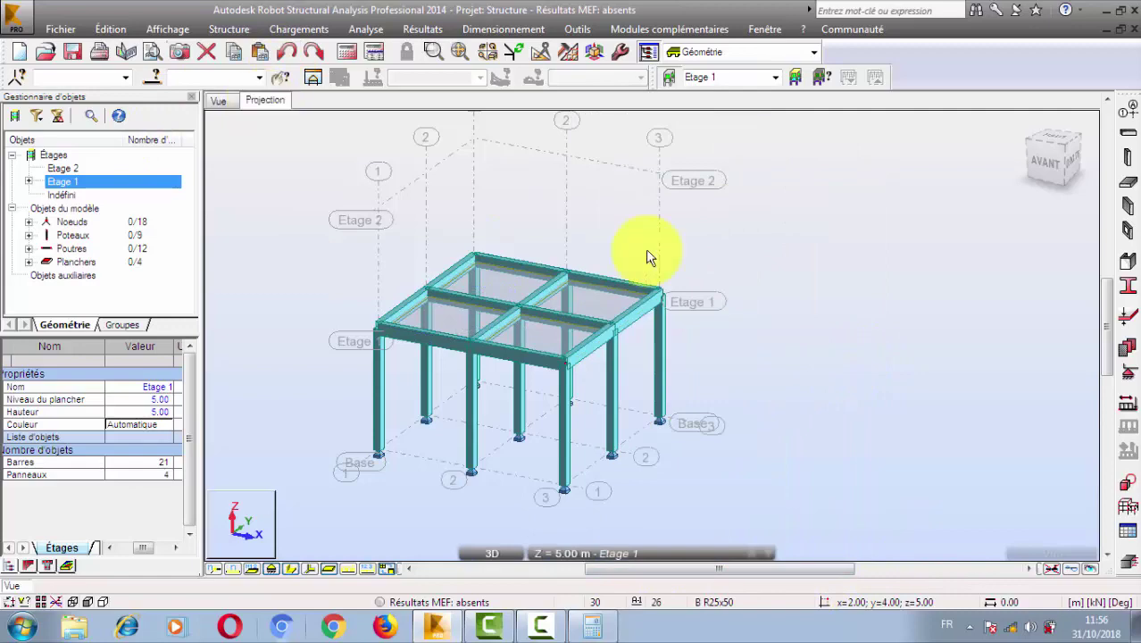
{"action": "left_click", "coordinate": [629, 551]}
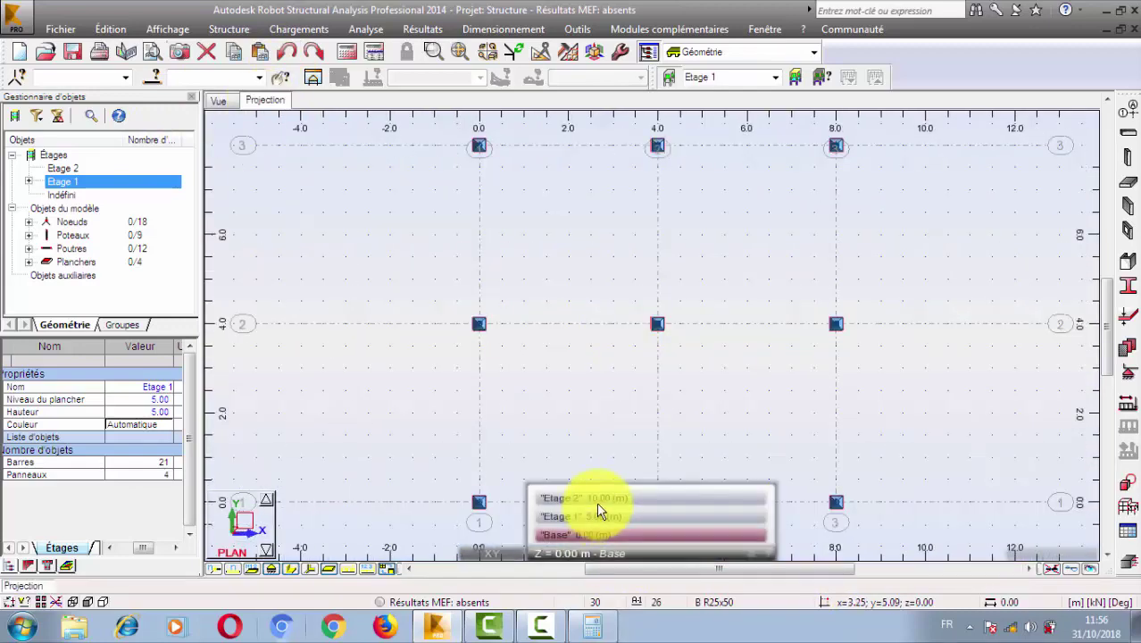
{"action": "left_click", "coordinate": [599, 518]}
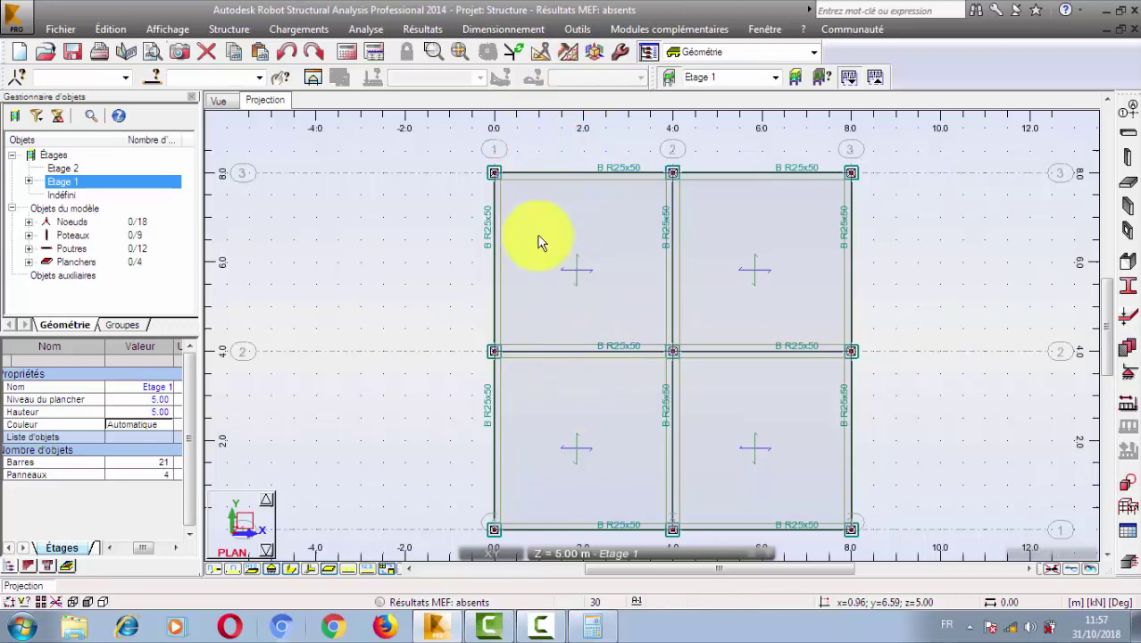
- Start a new orthotropic panel thickness with stiffeners on one side in one direction (raidisseurs d'un côté dans une direction)
{"action": "left_click", "coordinate": [1127, 313]}
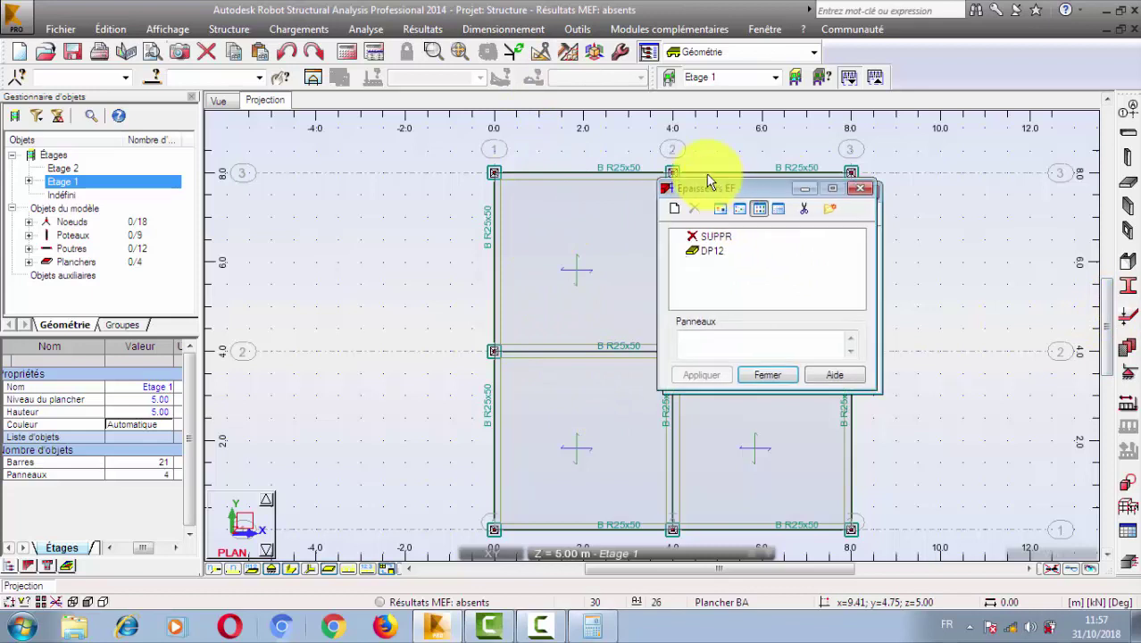
{"action": "left_click_drag", "start_coordinate": [708, 182], "coordinate": [689, 167]}
{"action": "left_click", "coordinate": [689, 223]}
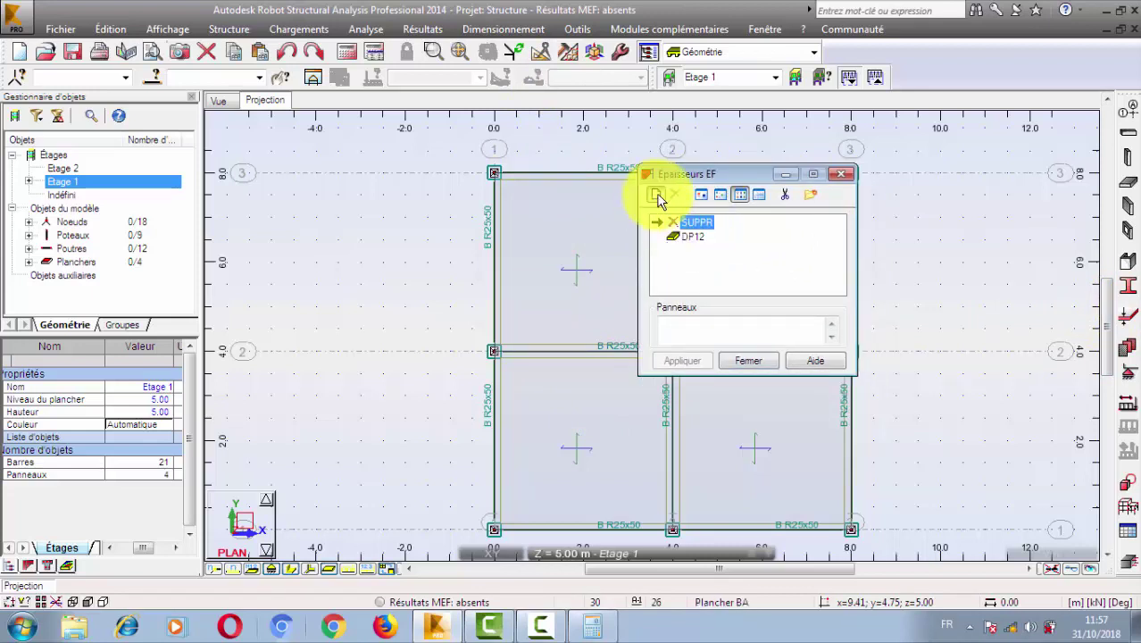
{"action": "left_click", "coordinate": [656, 195]}
{"action": "left_click_drag", "start_coordinate": [938, 173], "coordinate": [686, 143]}
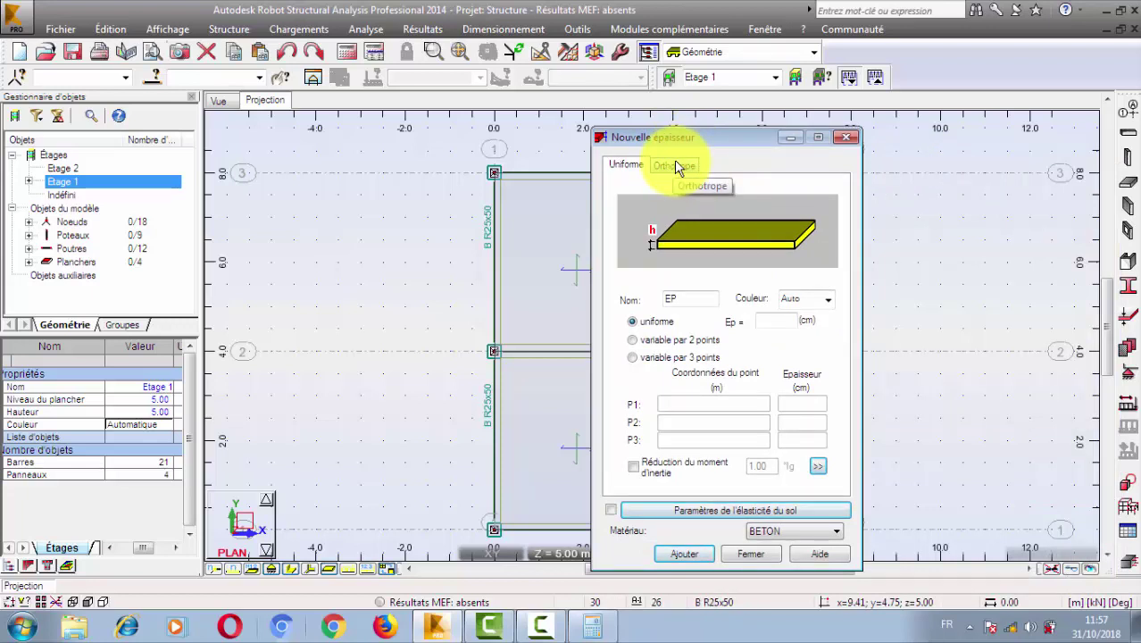
{"action": "left_click", "coordinate": [676, 167]}
{"action": "left_click_drag", "start_coordinate": [701, 139], "coordinate": [752, 152]}
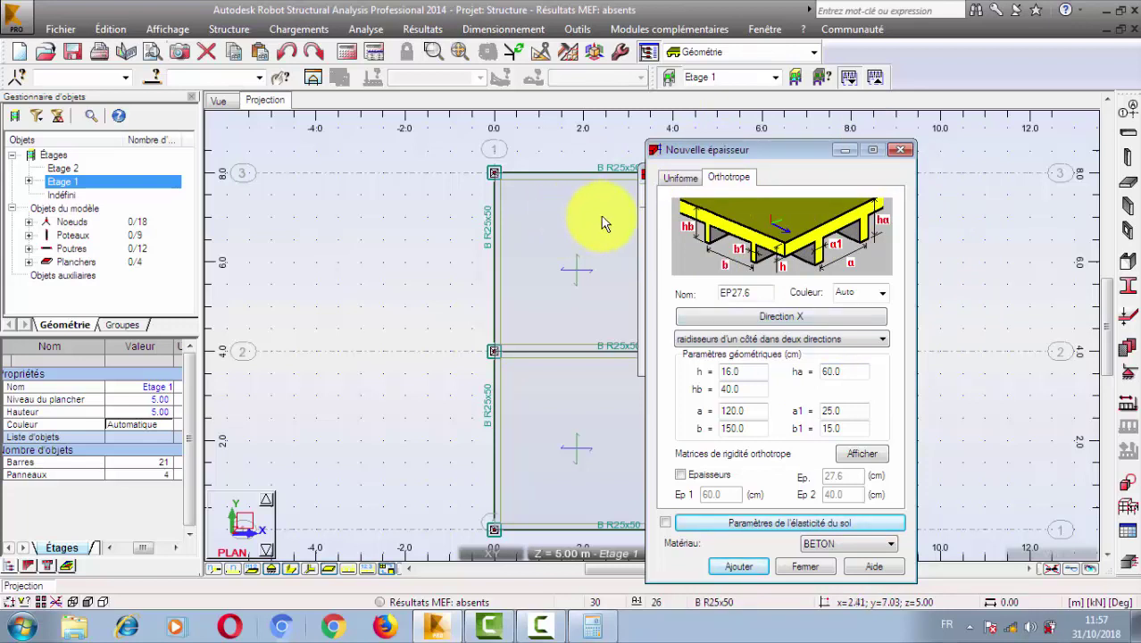
{"action": "left_click", "coordinate": [759, 343]}
{"action": "left_click", "coordinate": [759, 356]}
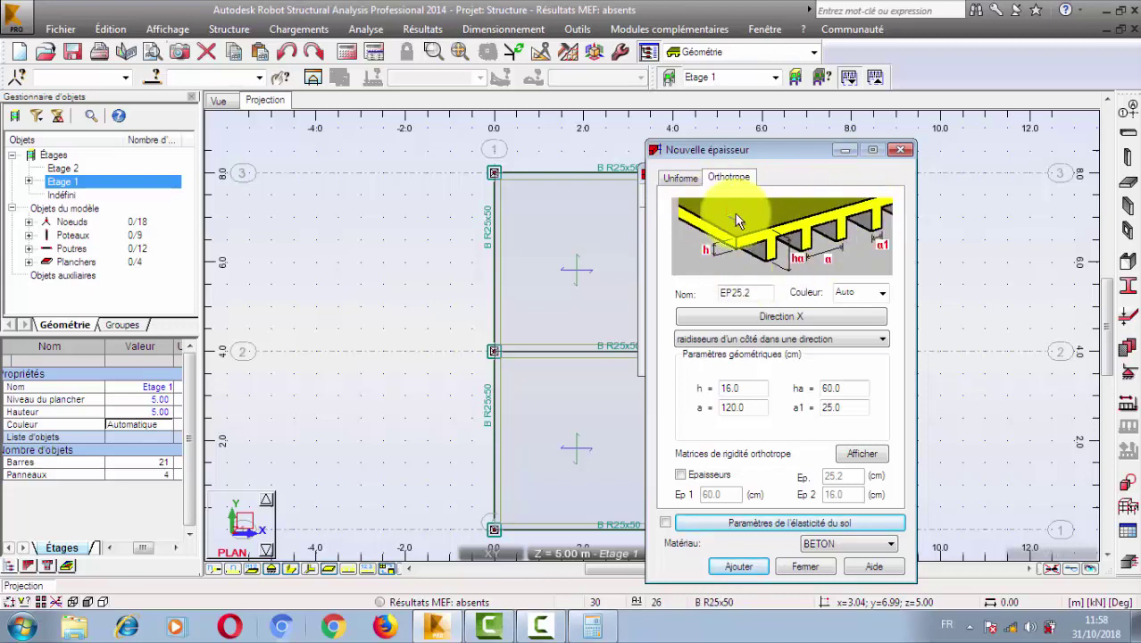
- Name the orthotropic thickness HX30
{"action": "left_click_drag", "start_coordinate": [759, 293], "coordinate": [690, 287]}
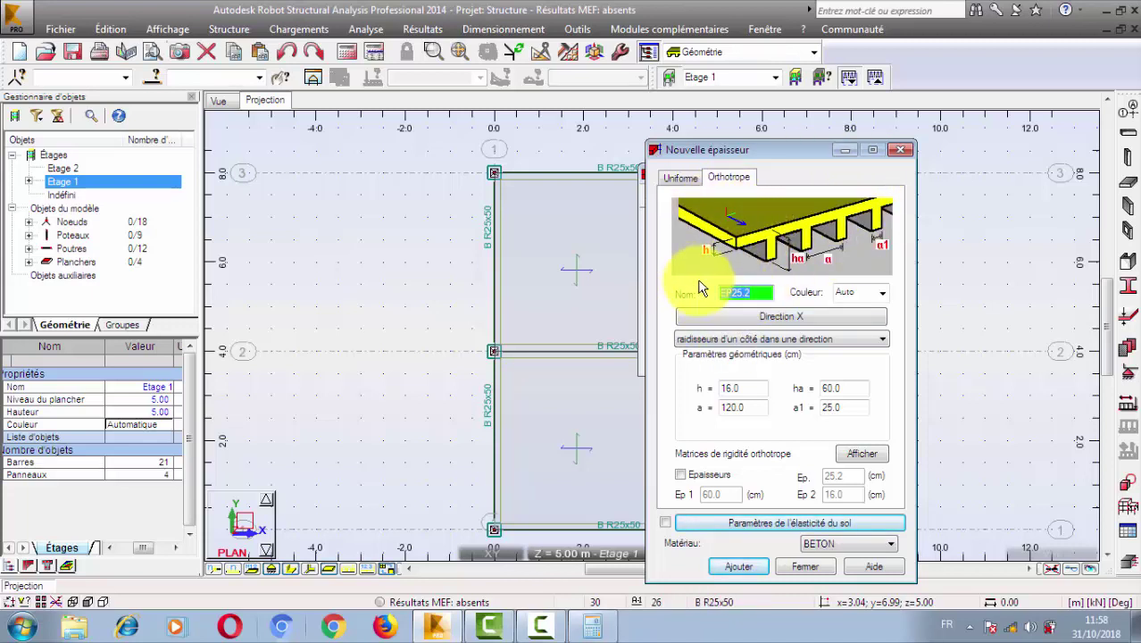
{"action": "type", "text": "P"}
{"action": "type", "text": "30"}
{"action": "type", "text": "0"}
- Set the main orthotropy direction of the HX30 thickness along the X axis (Suivant l'axe X)
{"action": "left_click", "coordinate": [782, 320]}
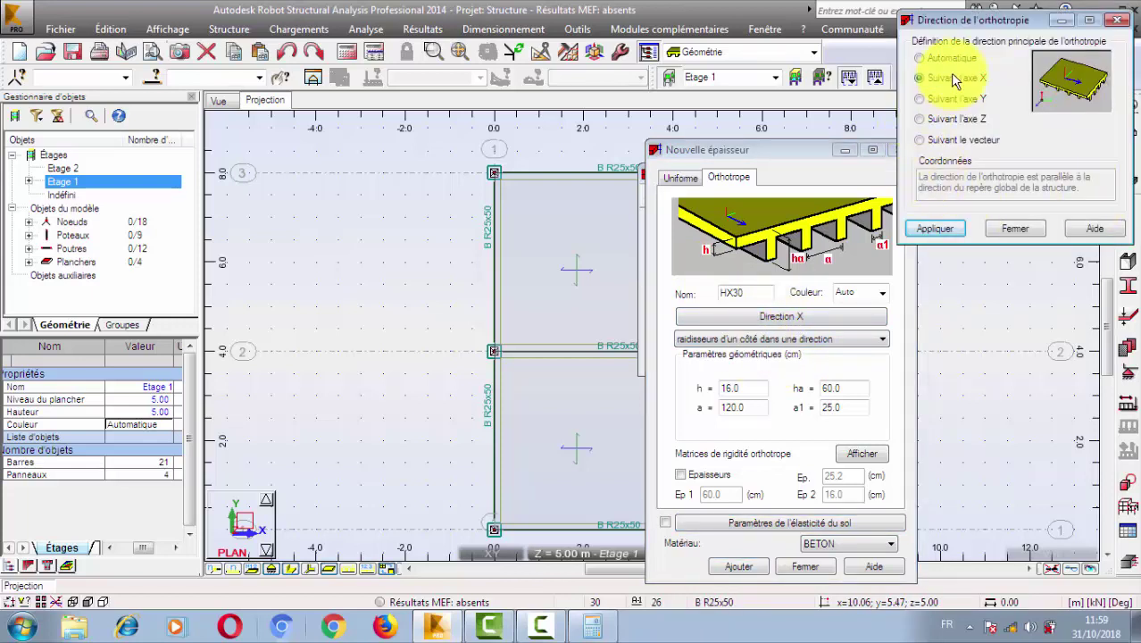
{"action": "left_click", "coordinate": [948, 101]}
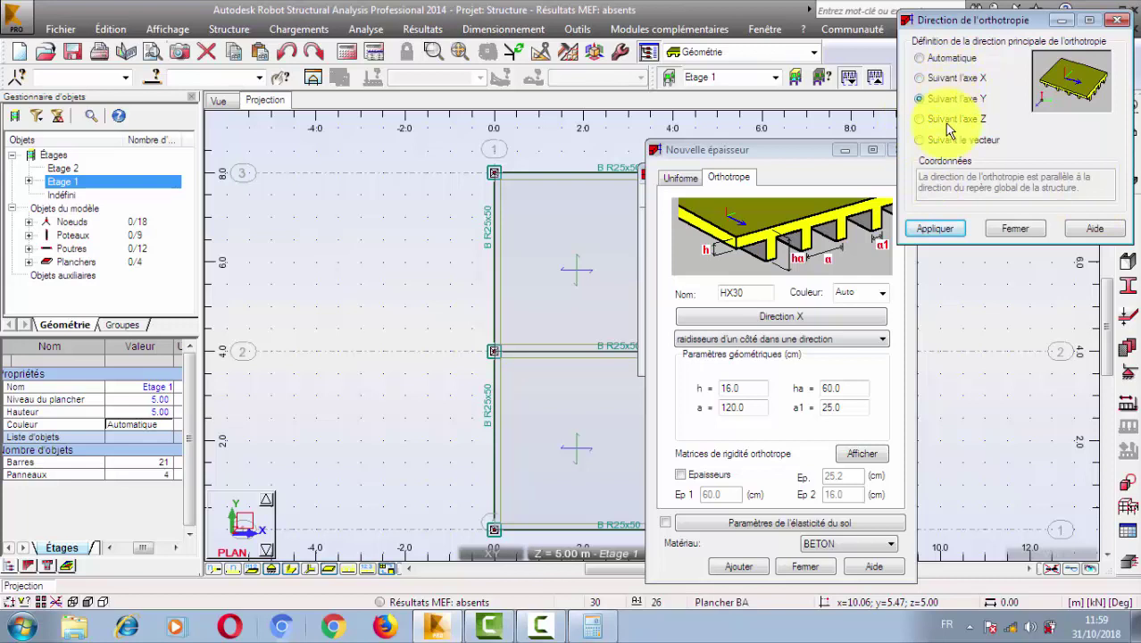
{"action": "left_click", "coordinate": [950, 123]}
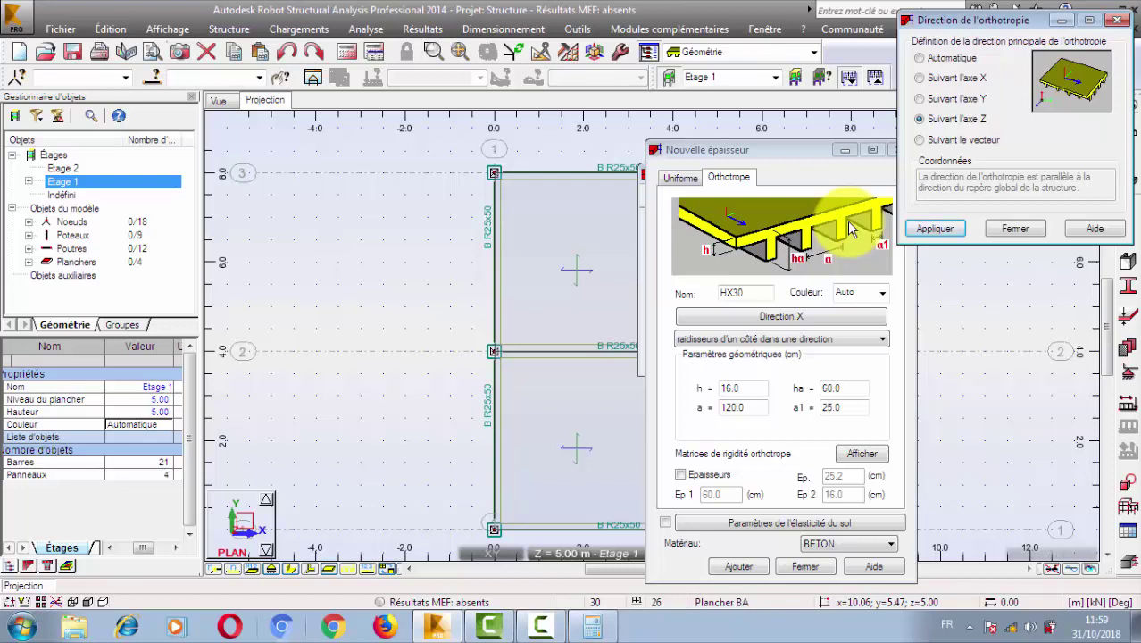
{"action": "left_click", "coordinate": [949, 77]}
{"action": "left_click", "coordinate": [948, 225]}
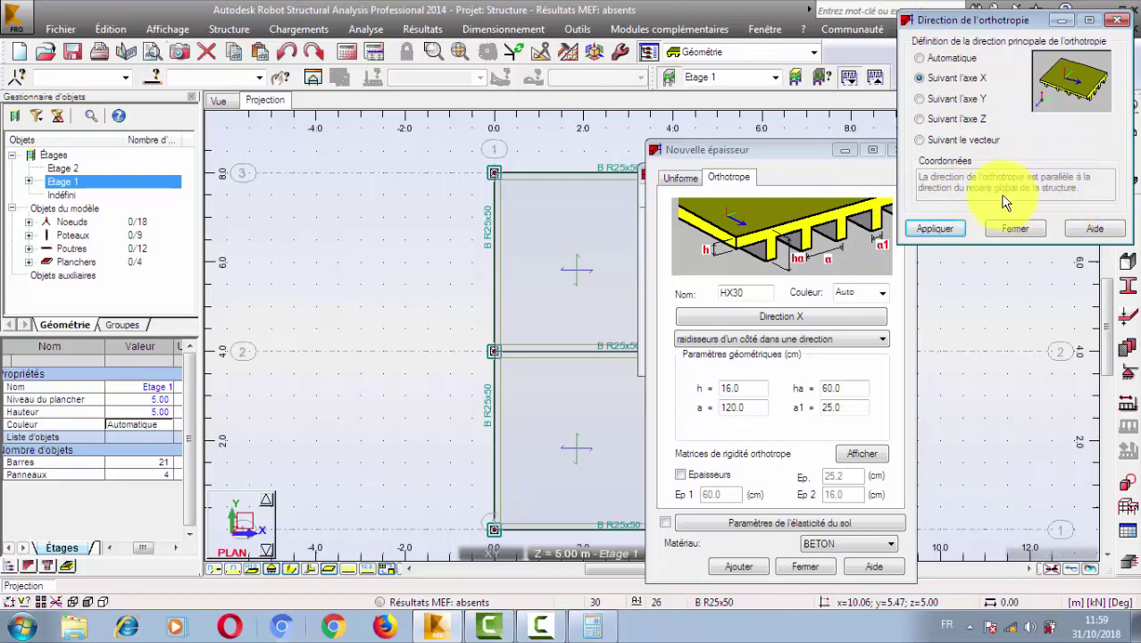
{"action": "left_click", "coordinate": [1022, 229]}
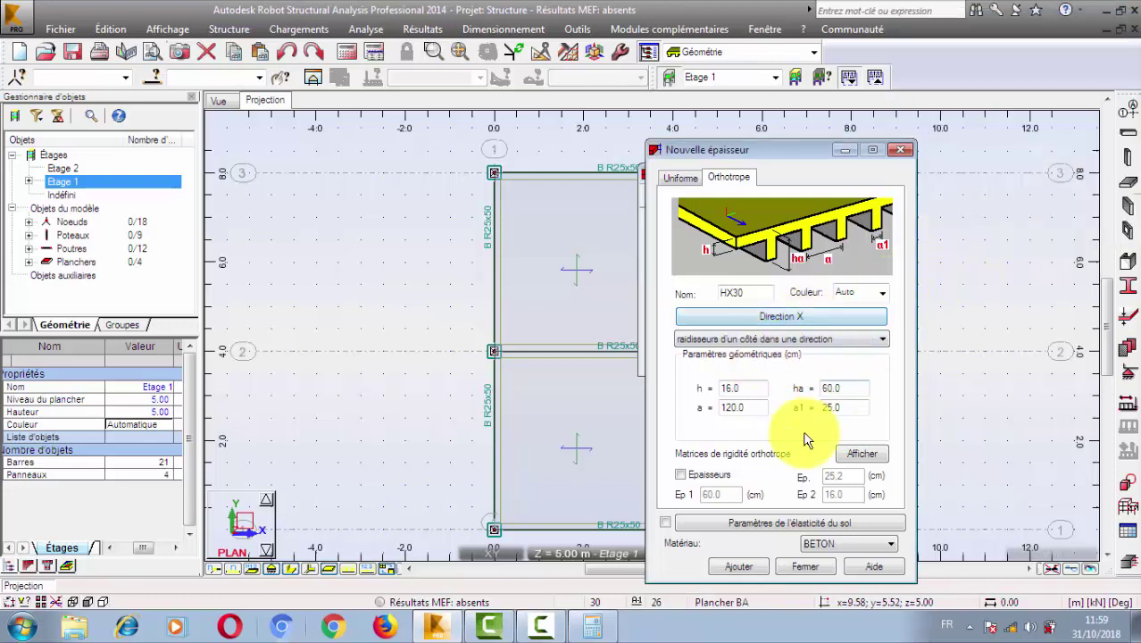
- Give HX30 h 8, ha 30, a 50 and a1 10 cm with BETON25 material, and close without adding it
{"action": "left_click_drag", "start_coordinate": [754, 388], "coordinate": [690, 389]}
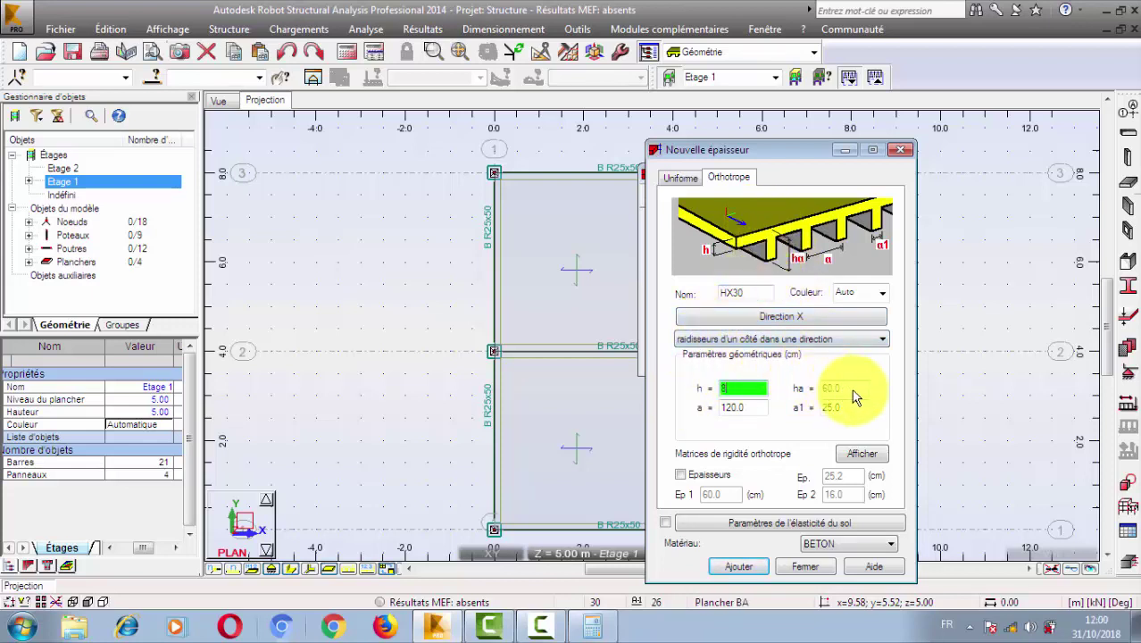
{"action": "key", "text": "Tab"}
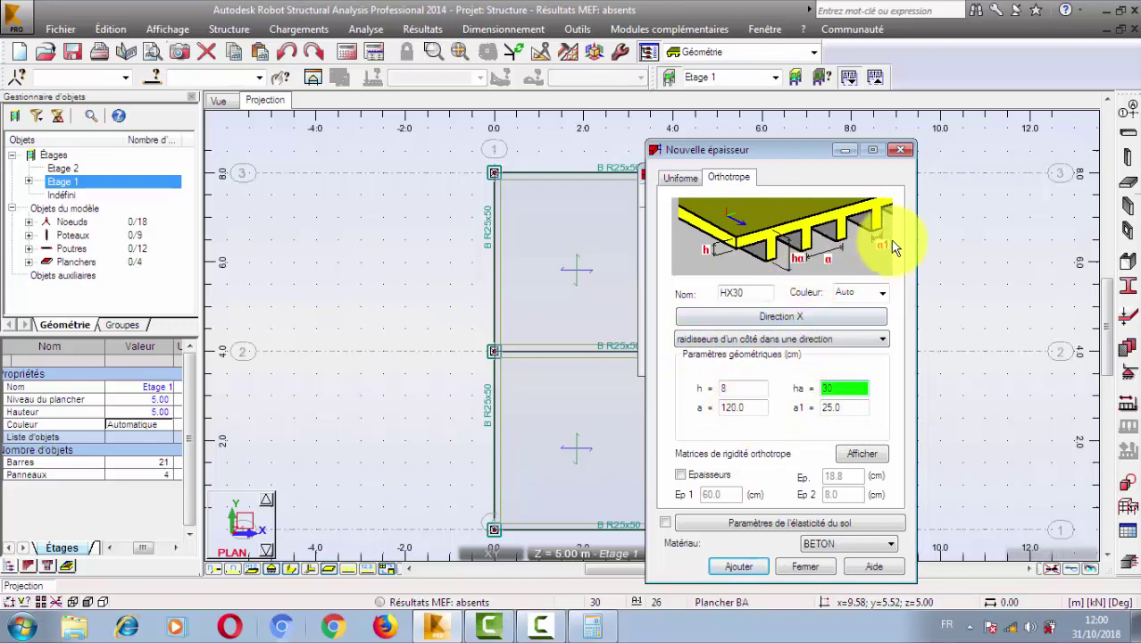
{"action": "left_click", "coordinate": [736, 408]}
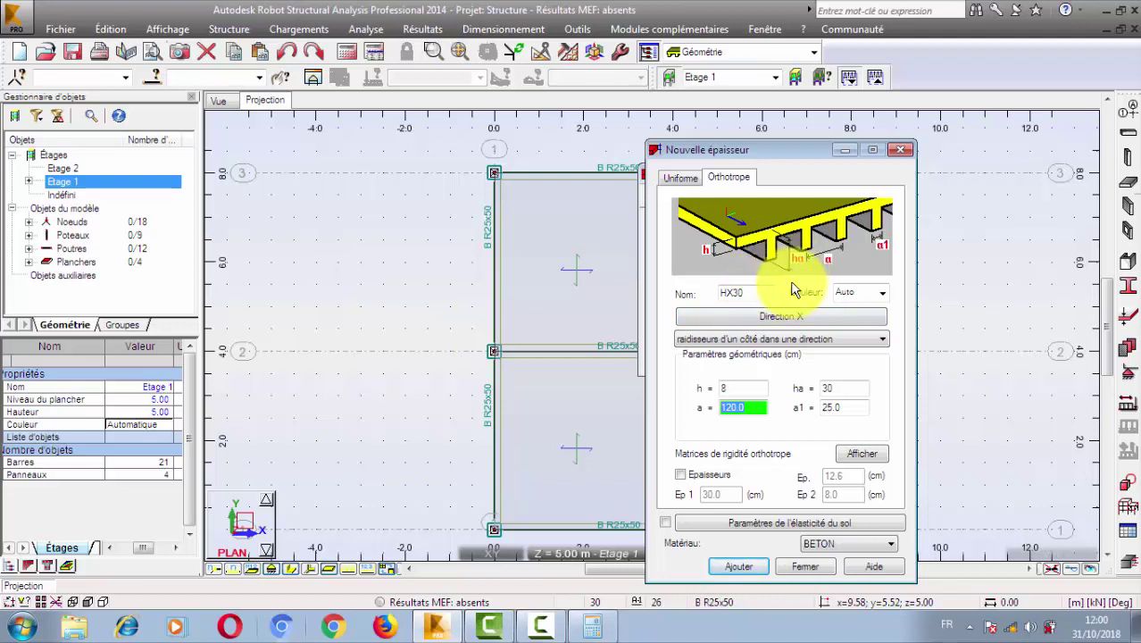
{"action": "type", "text": "50"}
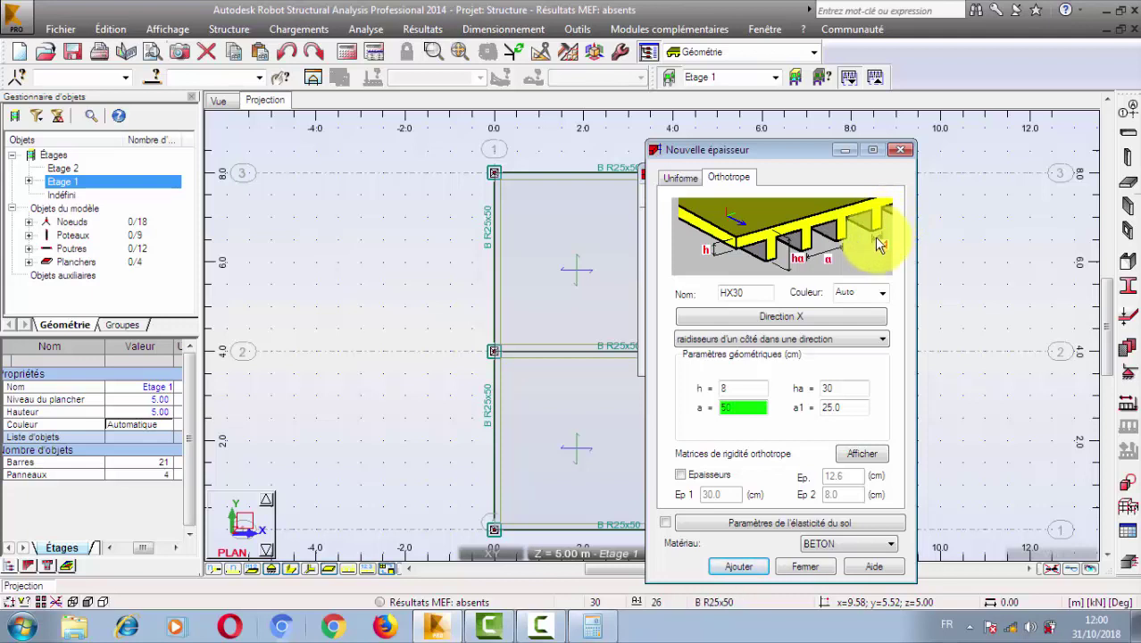
{"action": "key", "text": "Tab"}
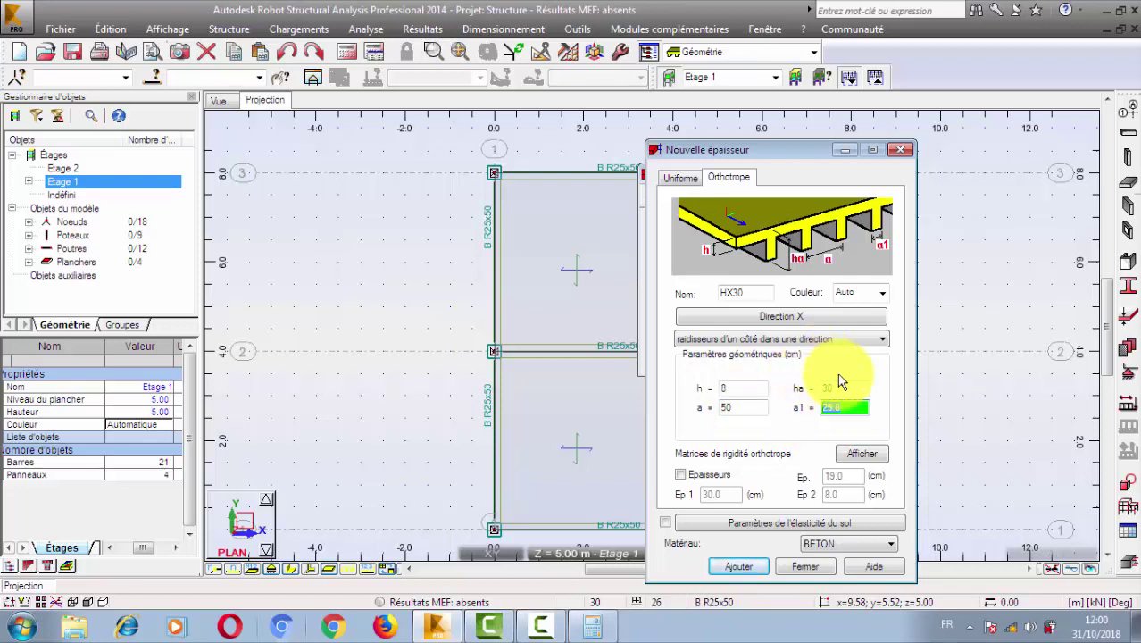
{"action": "left_click", "coordinate": [851, 546]}
{"action": "left_click", "coordinate": [858, 234]}
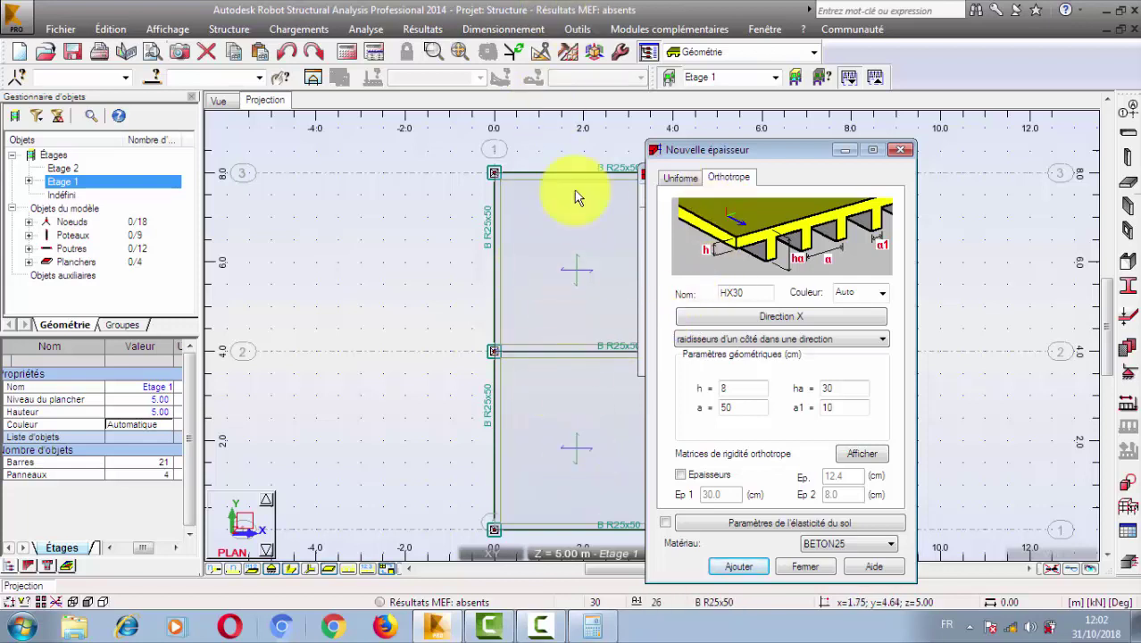
{"action": "left_click", "coordinate": [805, 567]}
{"action": "left_click", "coordinate": [748, 360]}
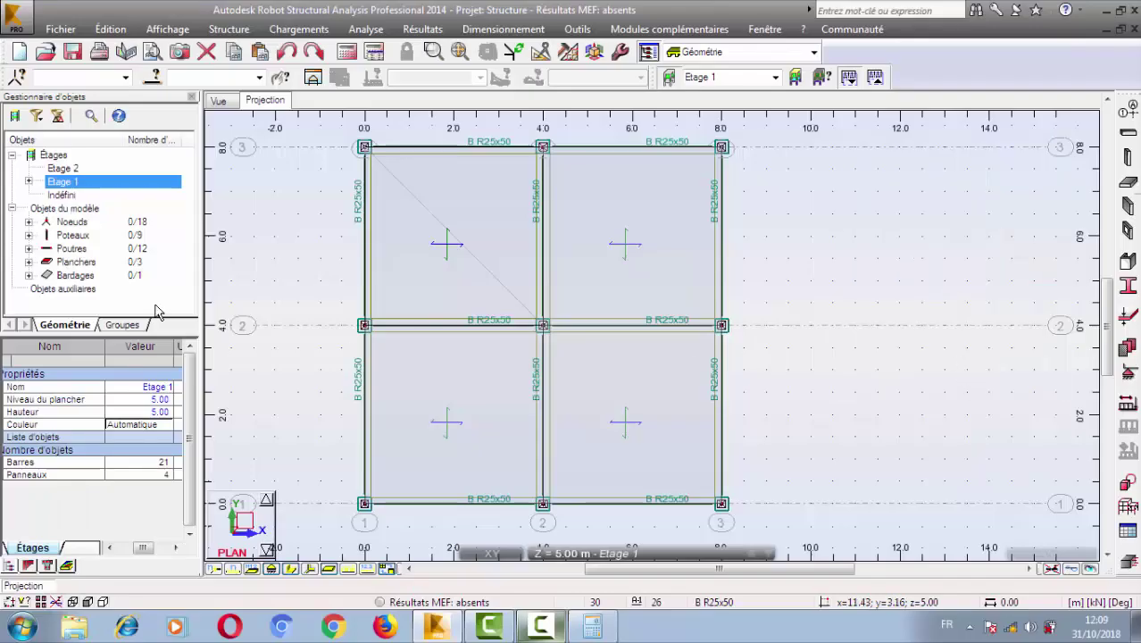
- Turn off the reinforcement direction display (Direction du ferraillage) for the panels in the view's display attributes
{"action": "right_click", "coordinate": [178, 206]}
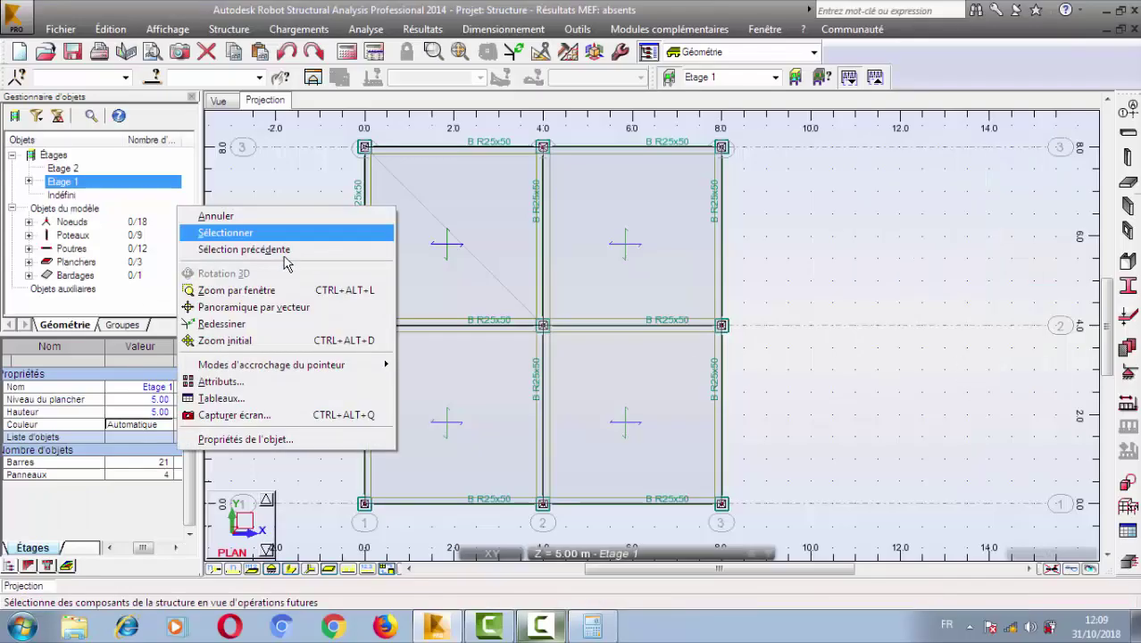
{"action": "left_click", "coordinate": [268, 381]}
{"action": "left_click", "coordinate": [30, 178]}
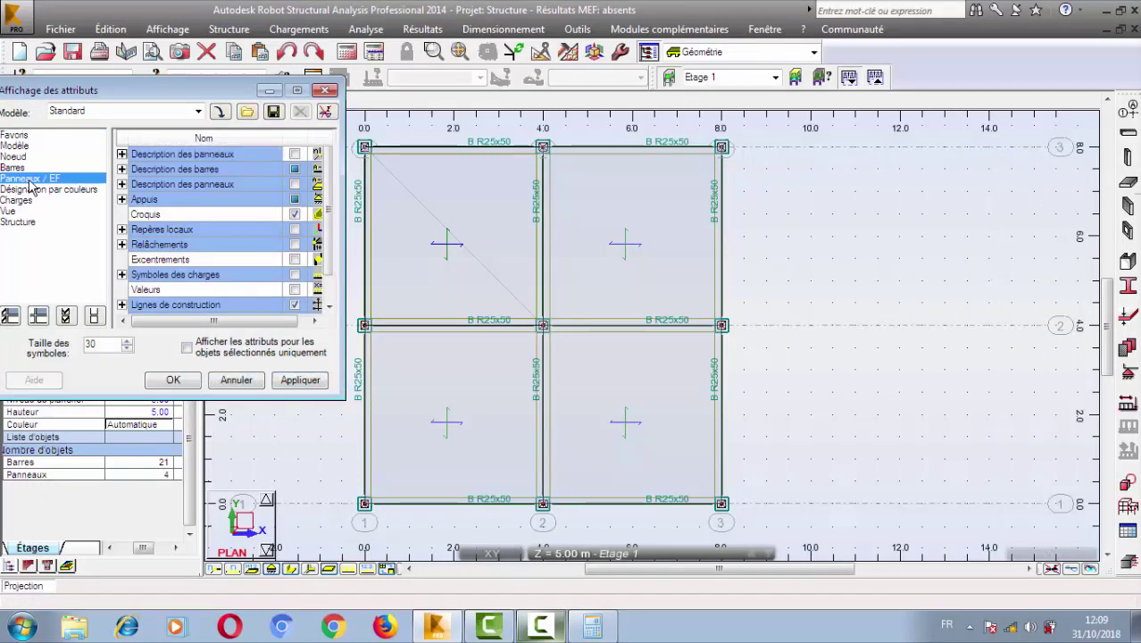
{"action": "left_click", "coordinate": [295, 260]}
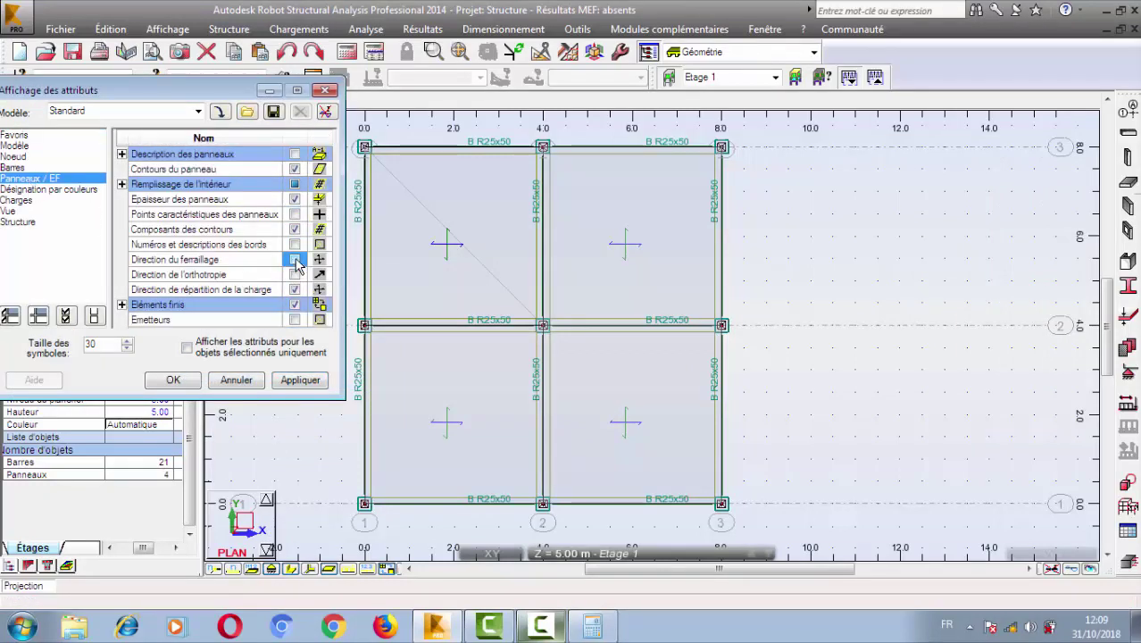
{"action": "left_click", "coordinate": [296, 260]}
{"action": "left_click", "coordinate": [306, 380]}
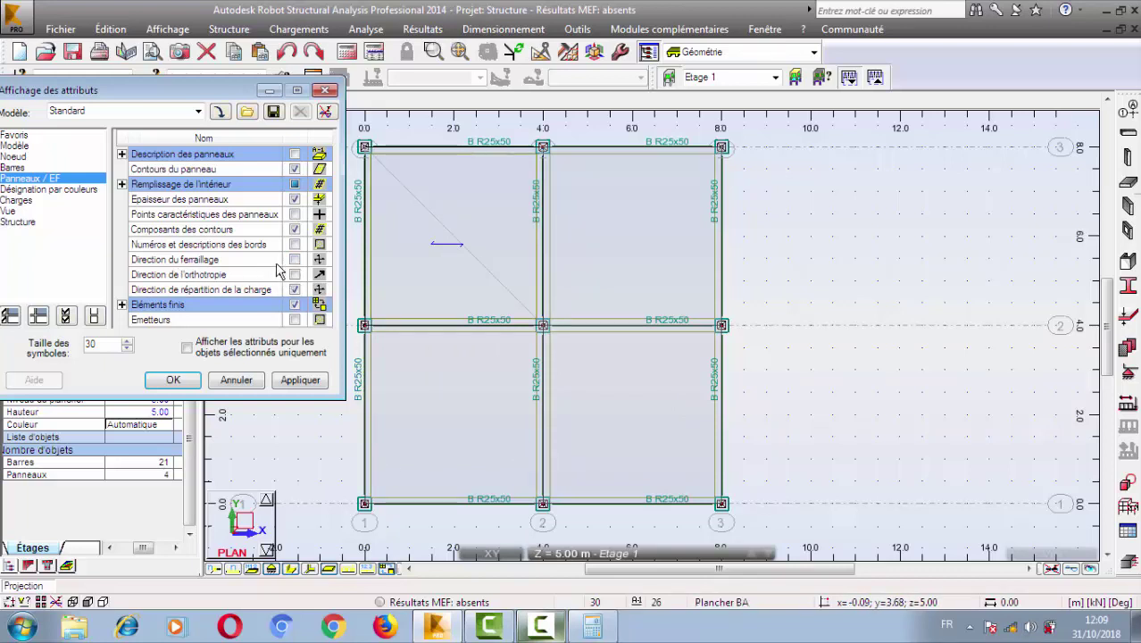
- Turn the panels' reinforcement direction display back on and turn off their load distribution direction (Direction de répartition de la charge)
{"action": "left_click", "coordinate": [295, 259]}
{"action": "left_click", "coordinate": [300, 380]}
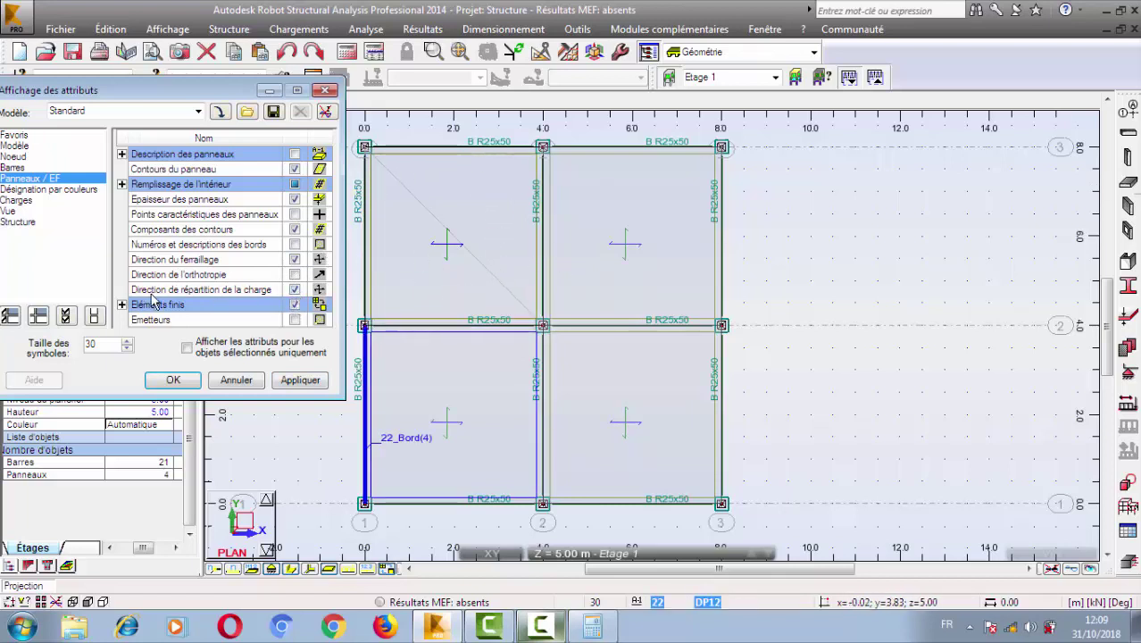
{"action": "left_click", "coordinate": [295, 289]}
{"action": "left_click", "coordinate": [303, 380]}
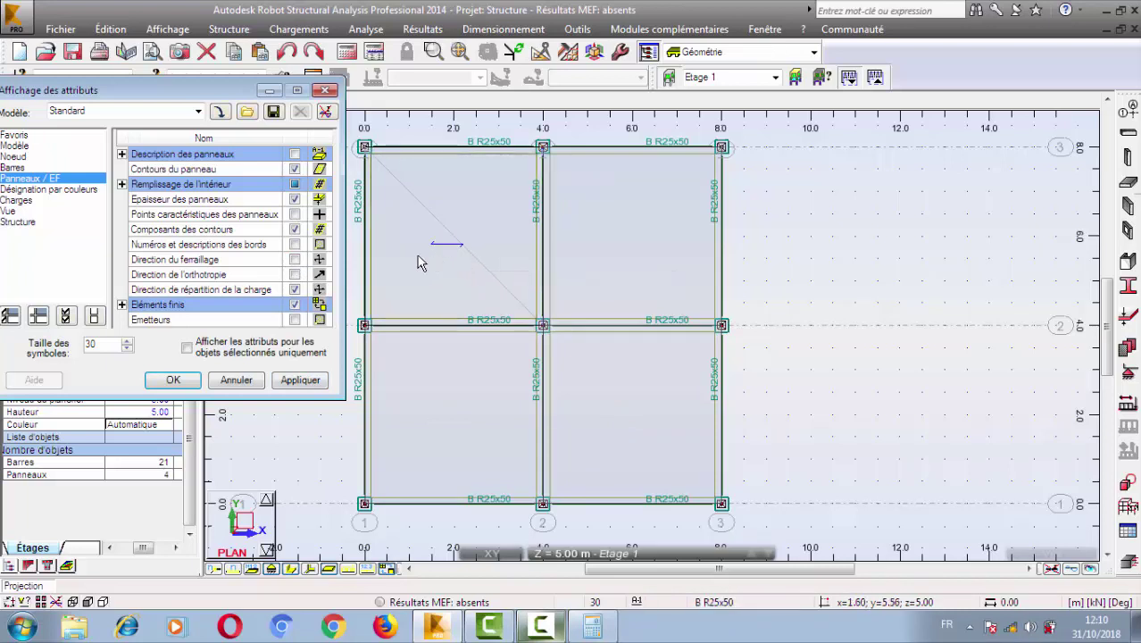
- Re-enable the panels' load distribution and reinforcement direction attributes, and cancel out of the display attributes
{"action": "left_click", "coordinate": [294, 289]}
{"action": "left_click", "coordinate": [295, 259]}
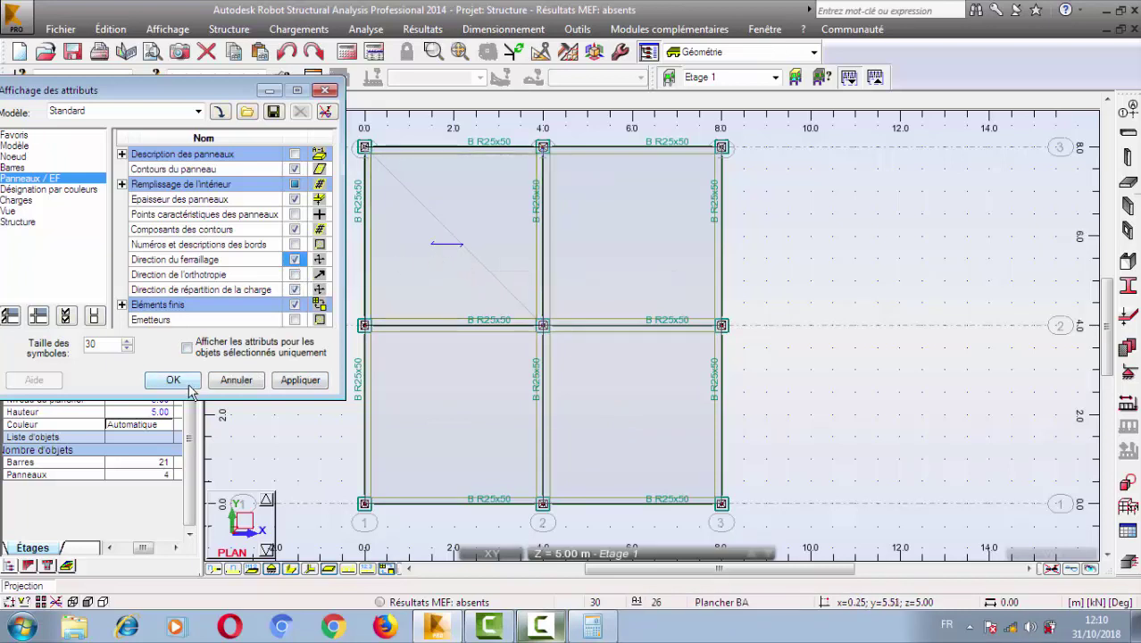
{"action": "left_click", "coordinate": [249, 387]}
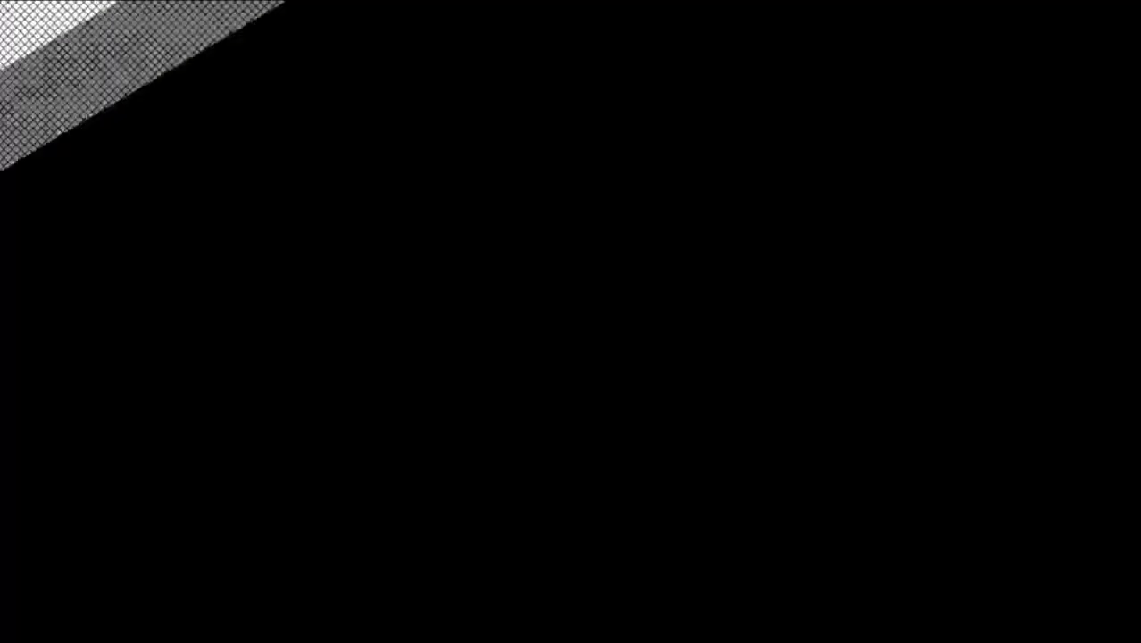